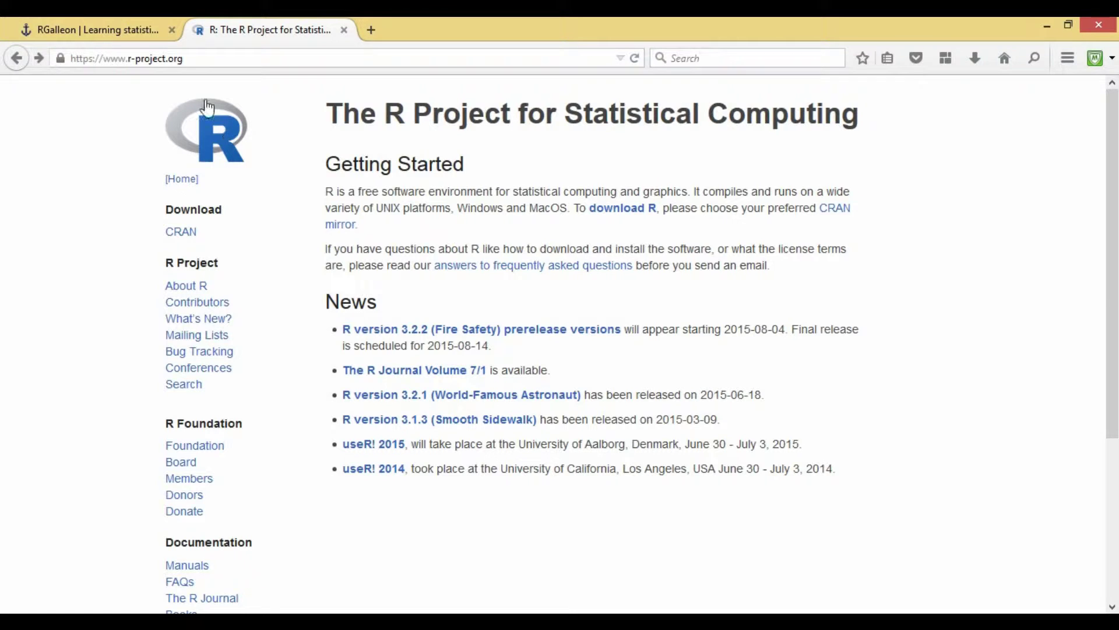
- Open the CRAN Mirrors page that lists download servers by country
left_click(165, 59)
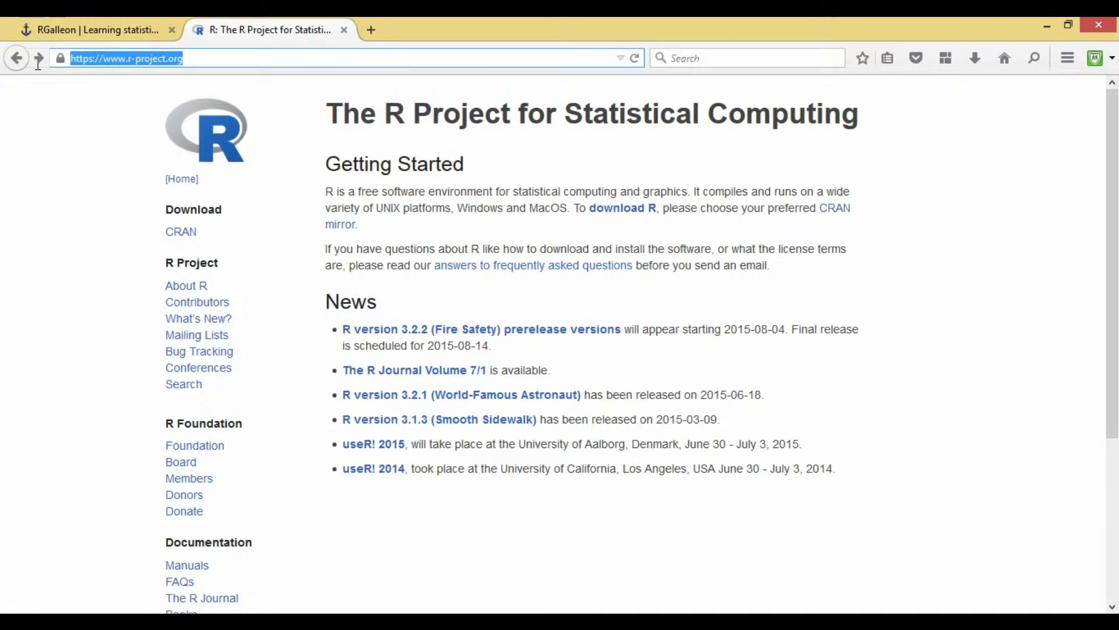
left_click(77, 197)
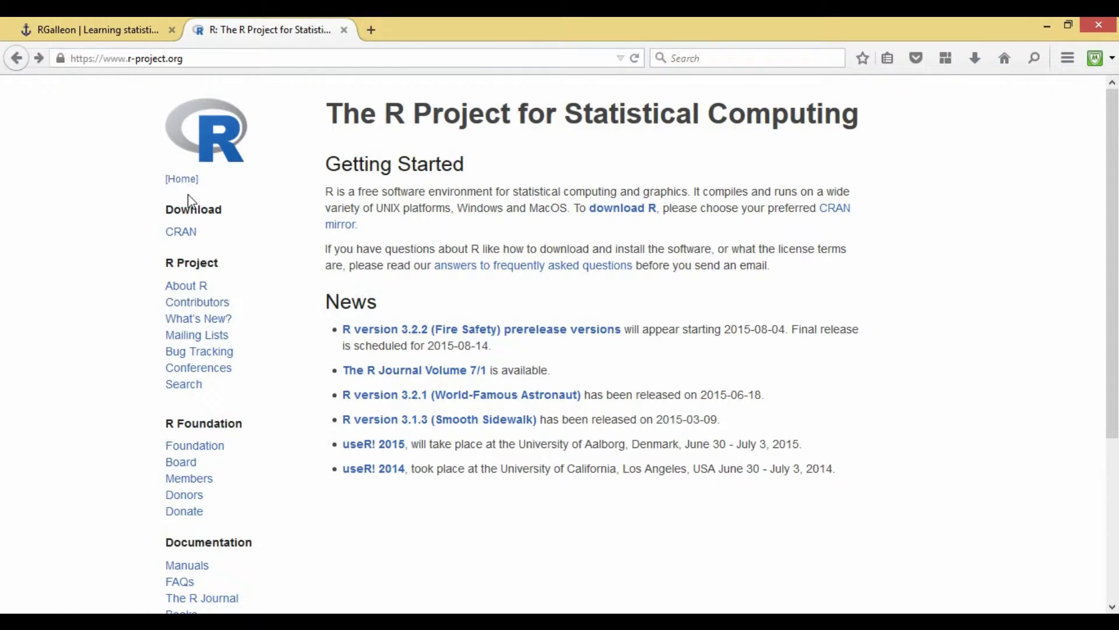
left_click(179, 233)
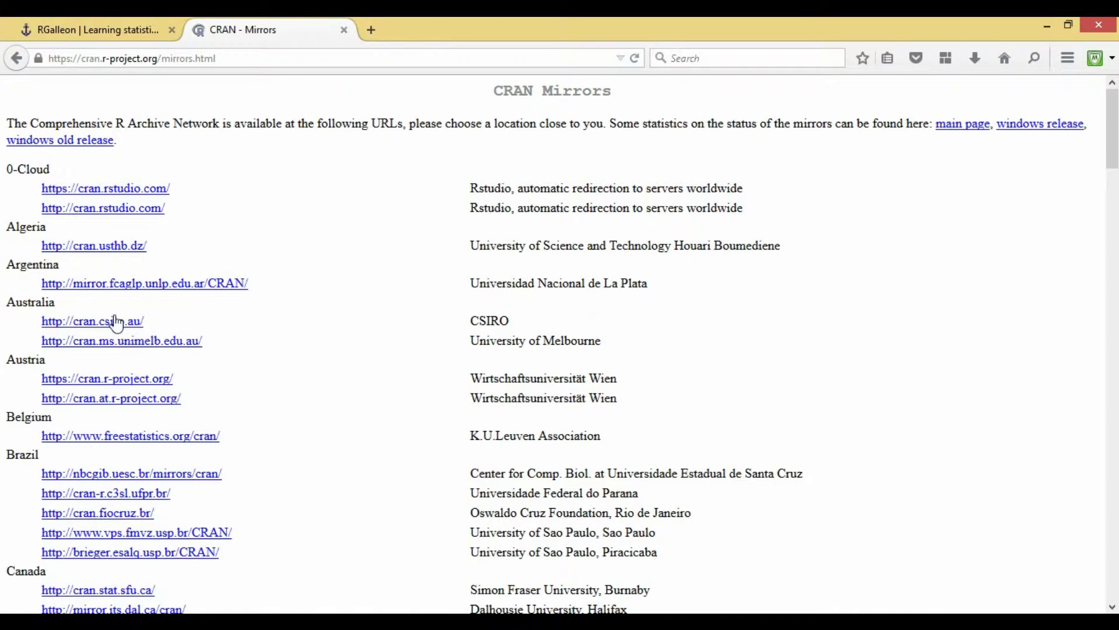
scroll(114, 321, "down", 4)
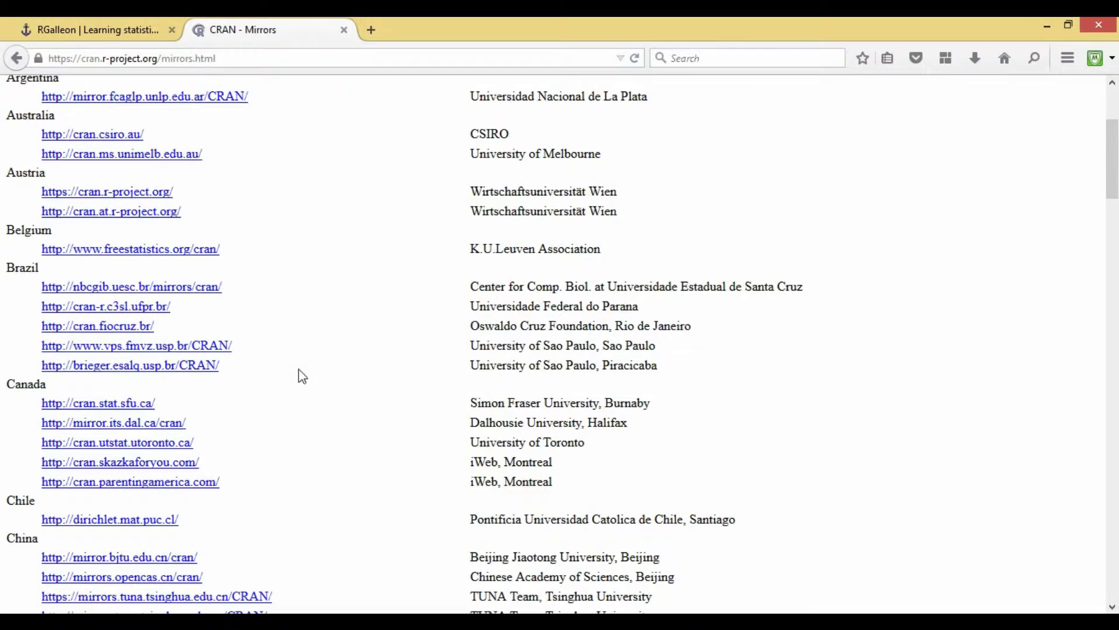
scroll(298, 375, "down", 6)
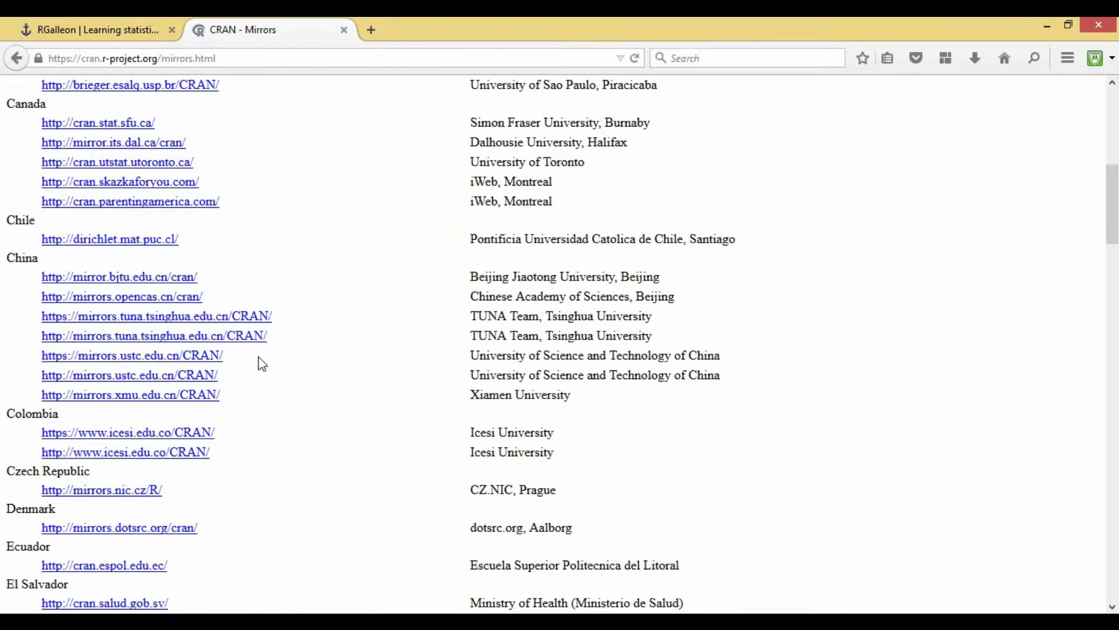
scroll(249, 365, "down", 6)
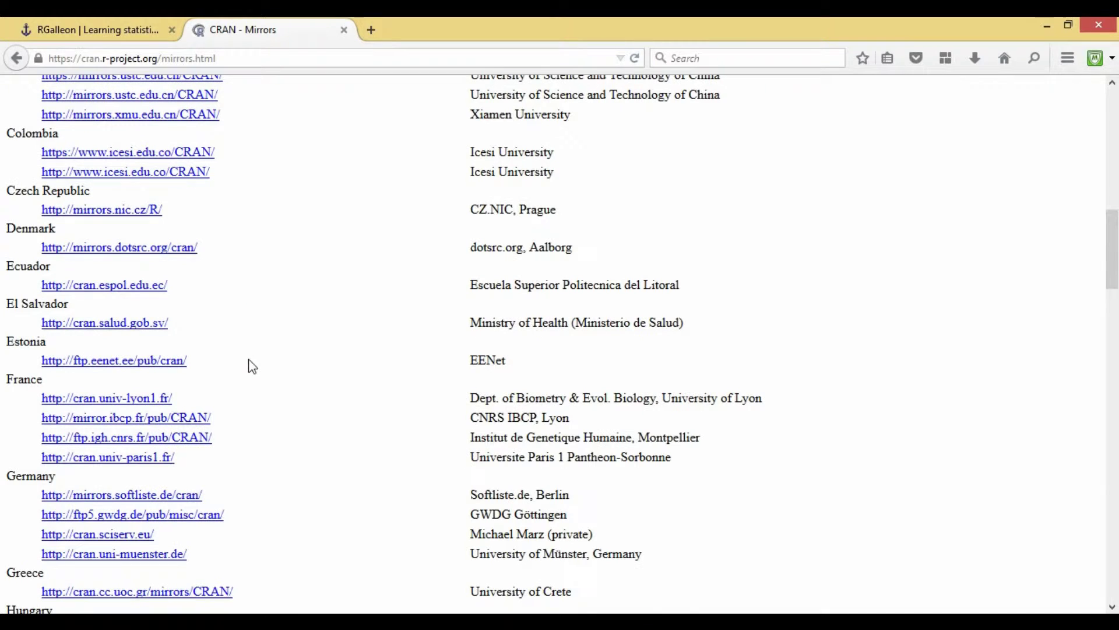
scroll(251, 367, "down", 4)
scroll(251, 366, "down", 2)
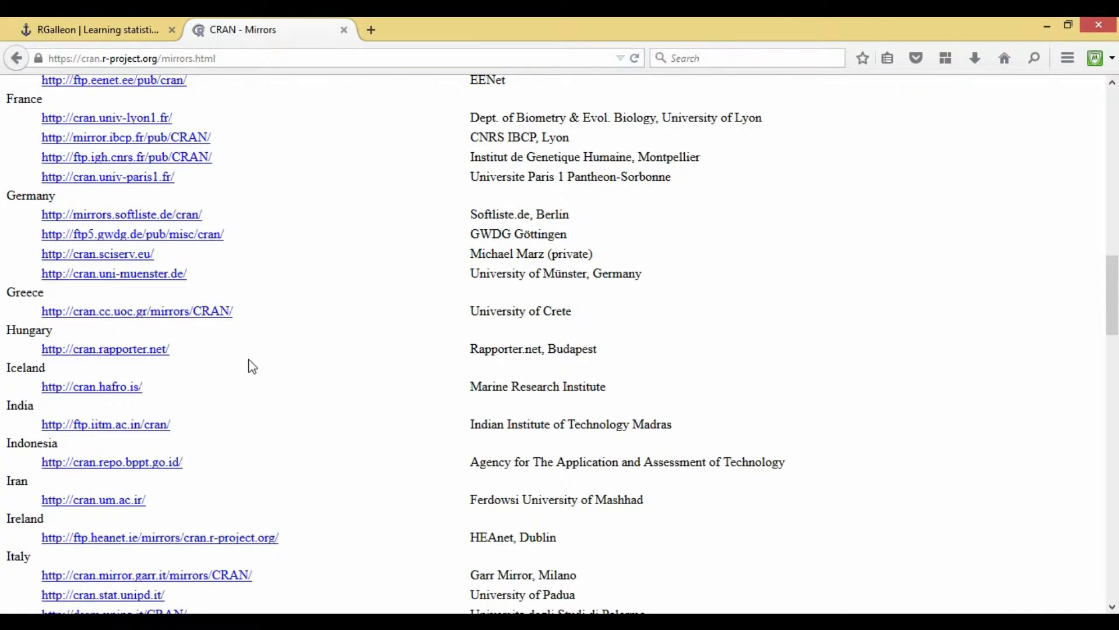
scroll(249, 366, "down", 4)
scroll(250, 366, "down", 2)
scroll(249, 366, "down", 10)
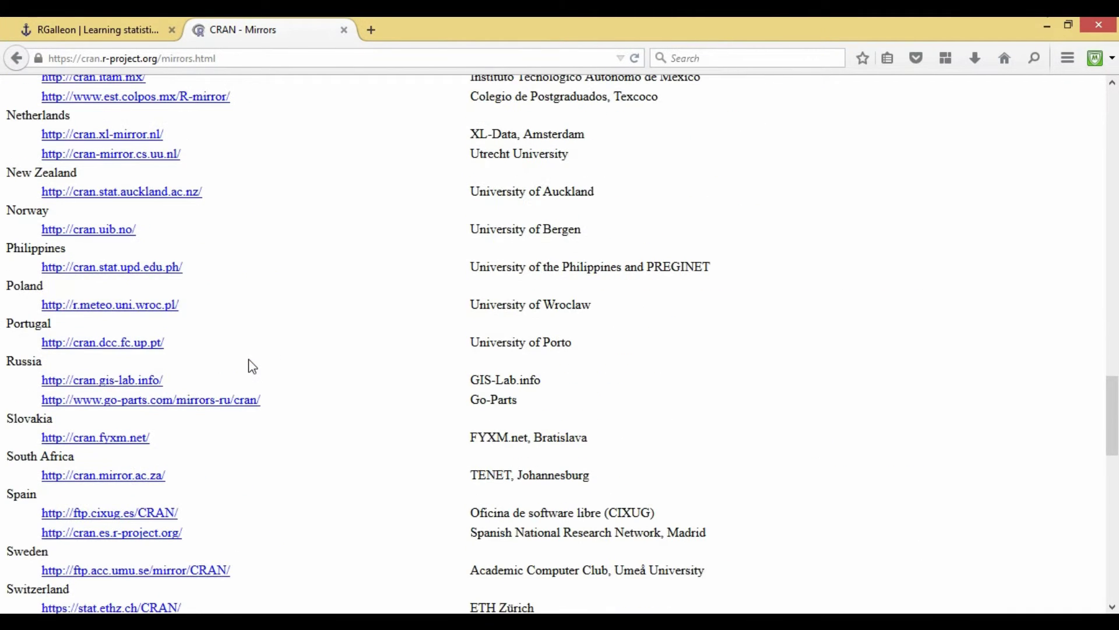
scroll(252, 366, "down", 6)
scroll(251, 366, "down", 6)
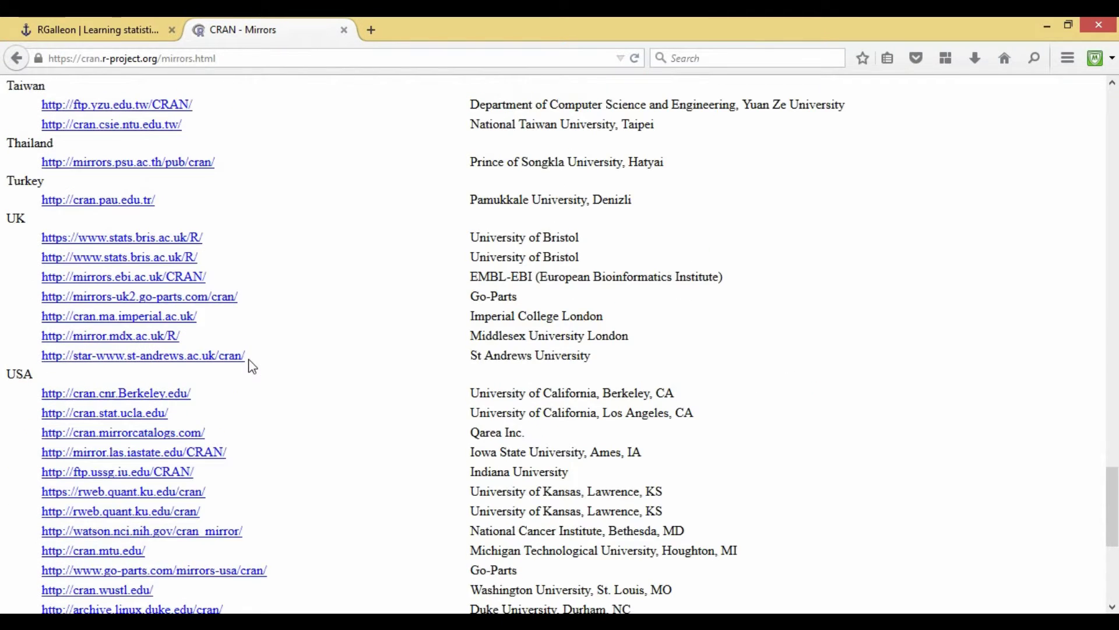
scroll(252, 366, "down", 7)
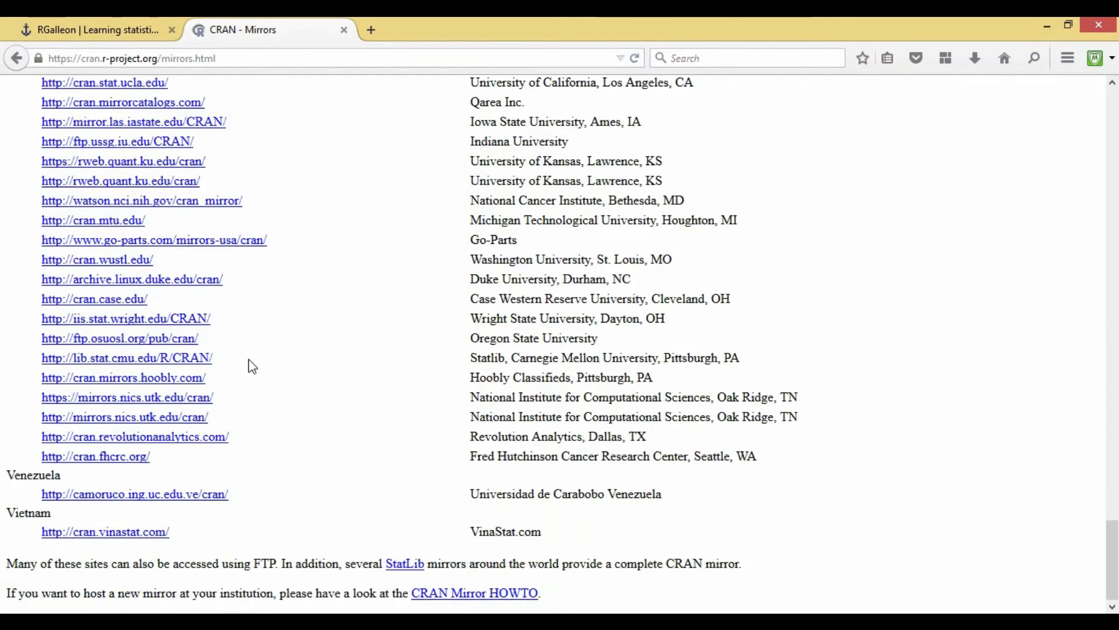
- Reach the R-3.2.1 page via the cran.mtu.edu mirror, R for Windows, then base
left_click(127, 222)
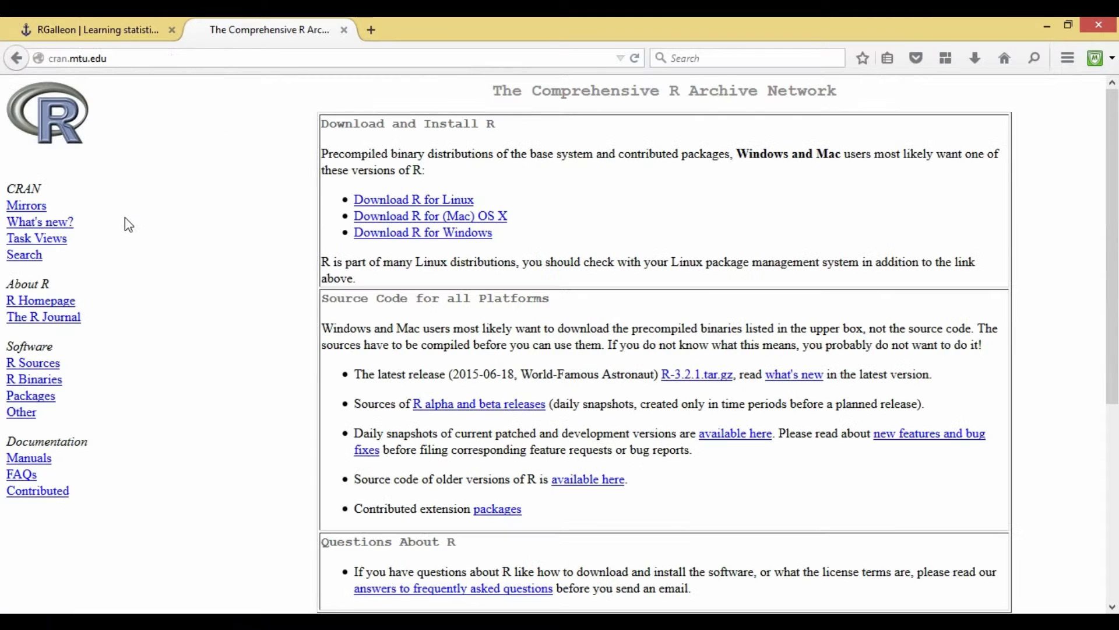
left_click(376, 235)
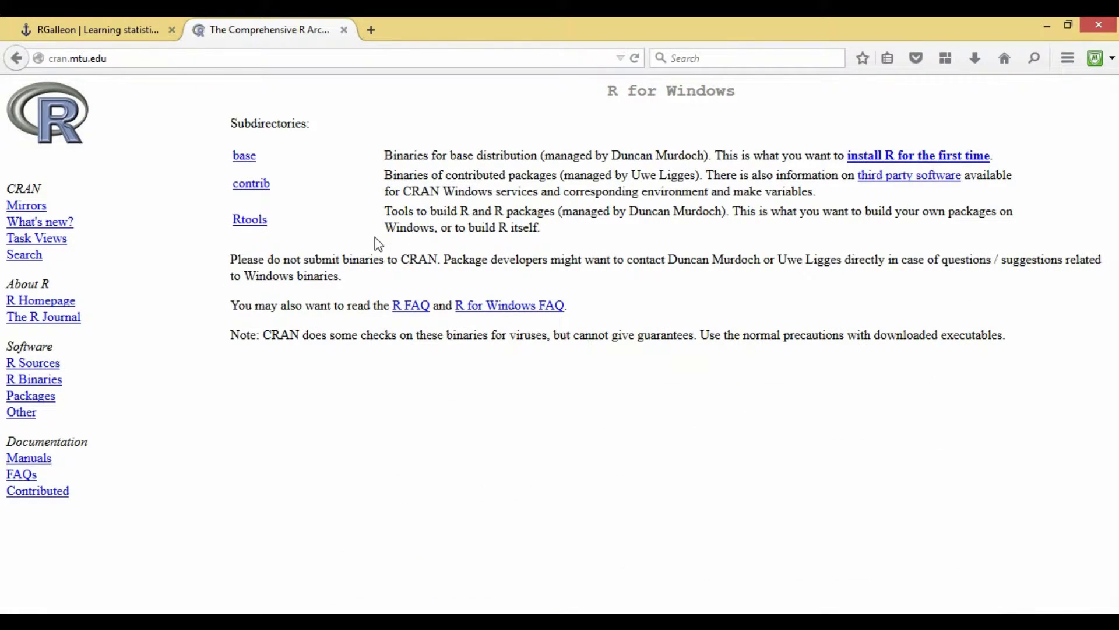
left_click(248, 168)
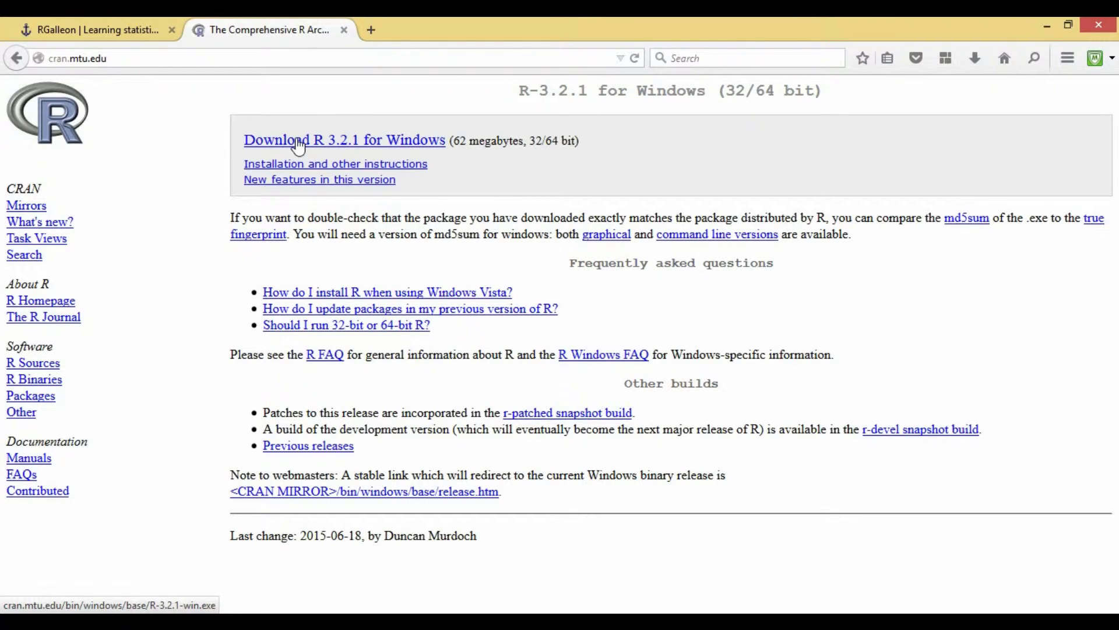
- Save R-3.2.1-win.exe and launch it from Firefox's Downloads list
left_click(297, 144)
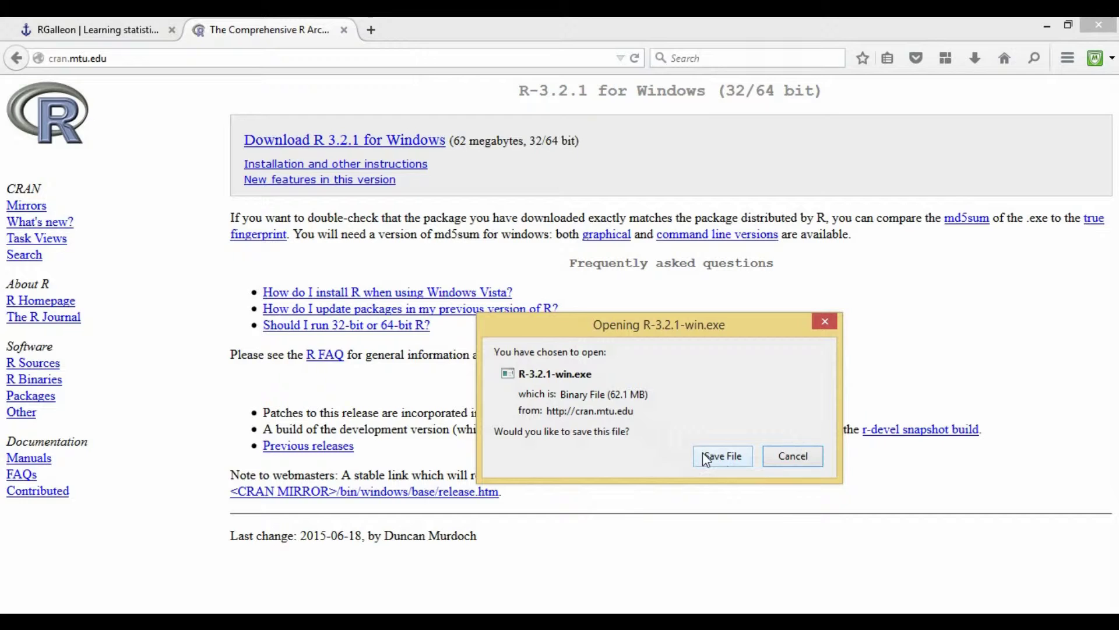
left_click(718, 457)
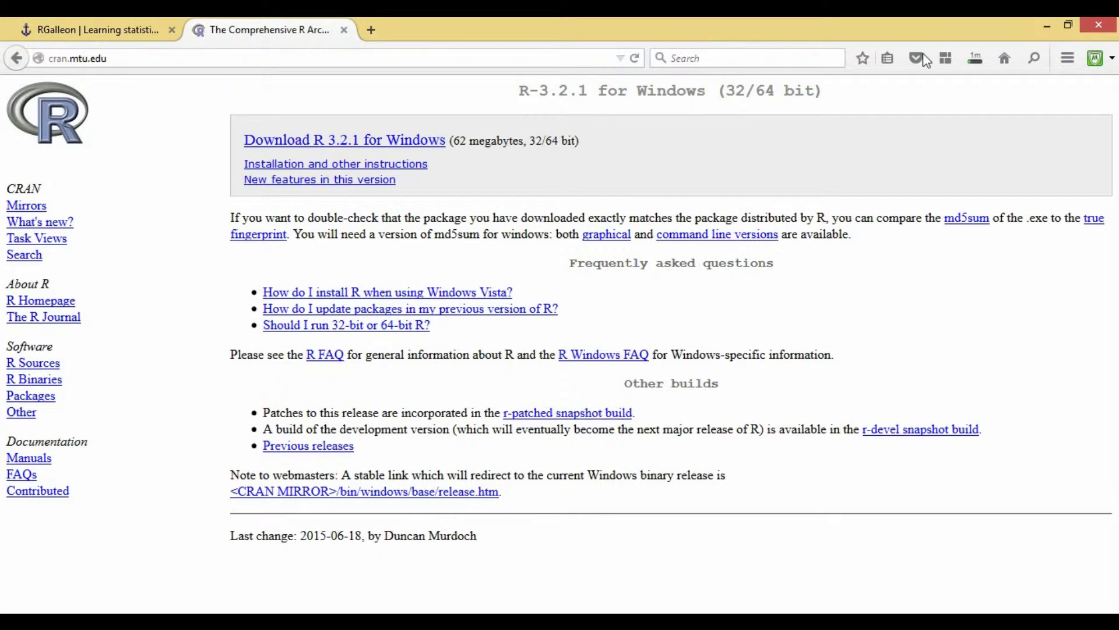
left_click(976, 59)
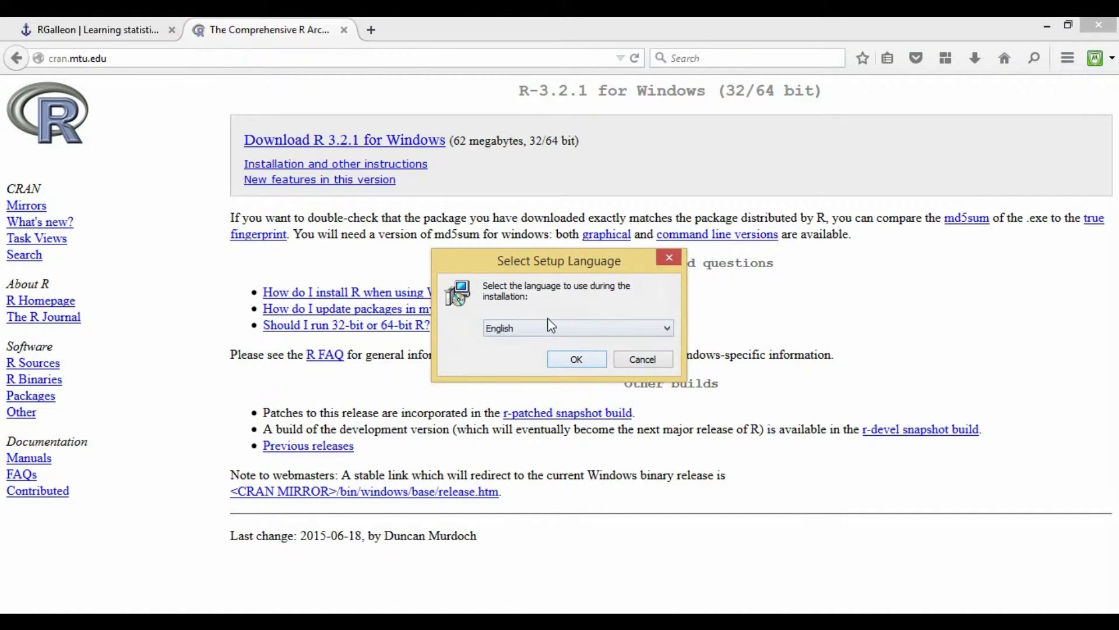
- Choose English, then pass the Welcome and GPL Information pages
left_click(576, 358)
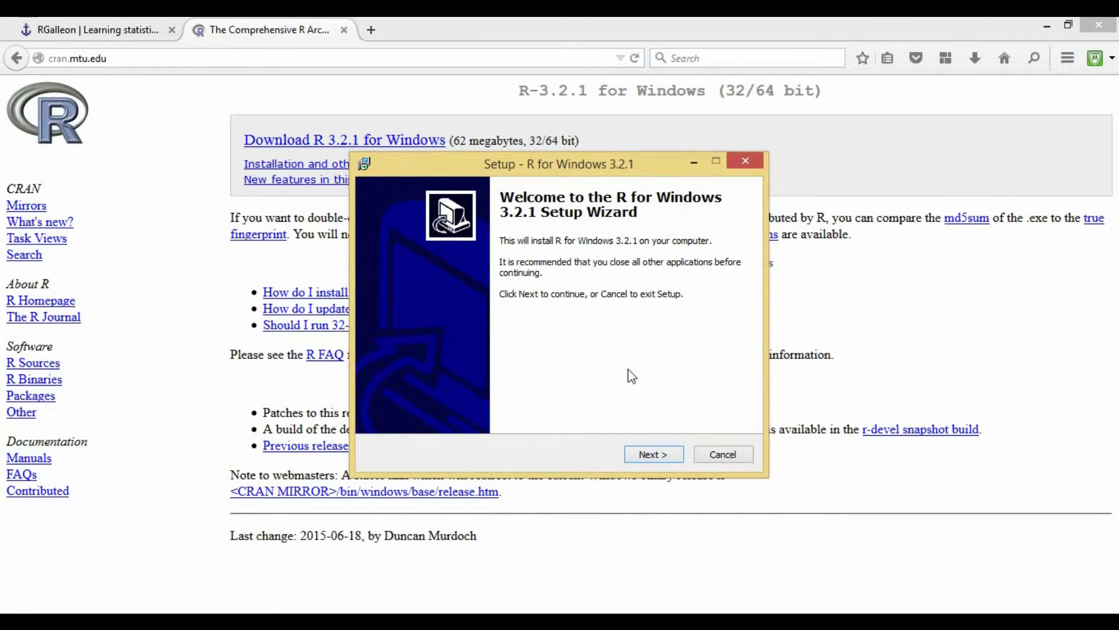
left_click(650, 456)
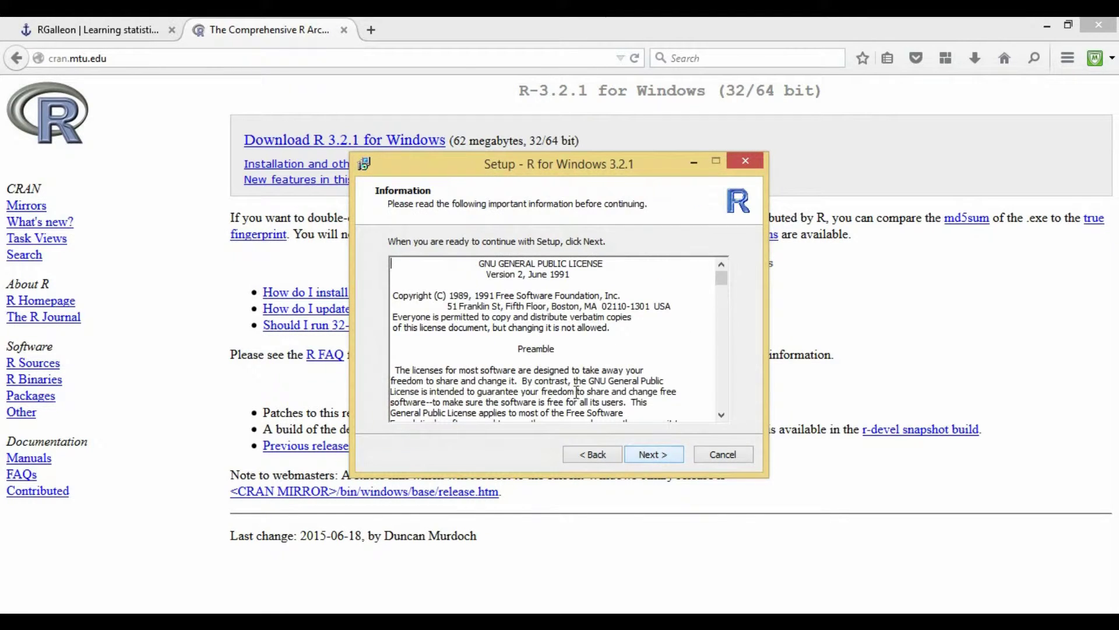
left_click(648, 457)
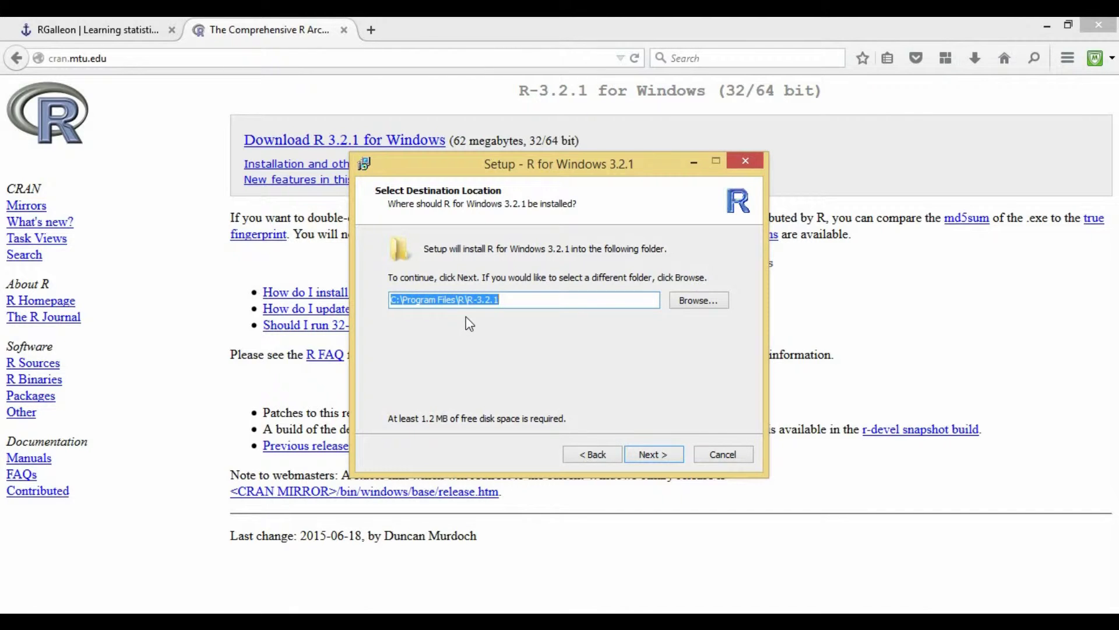
- Keep the default folder C:\Program Files\R\R-3.2.1, components and startup options
left_click(652, 454)
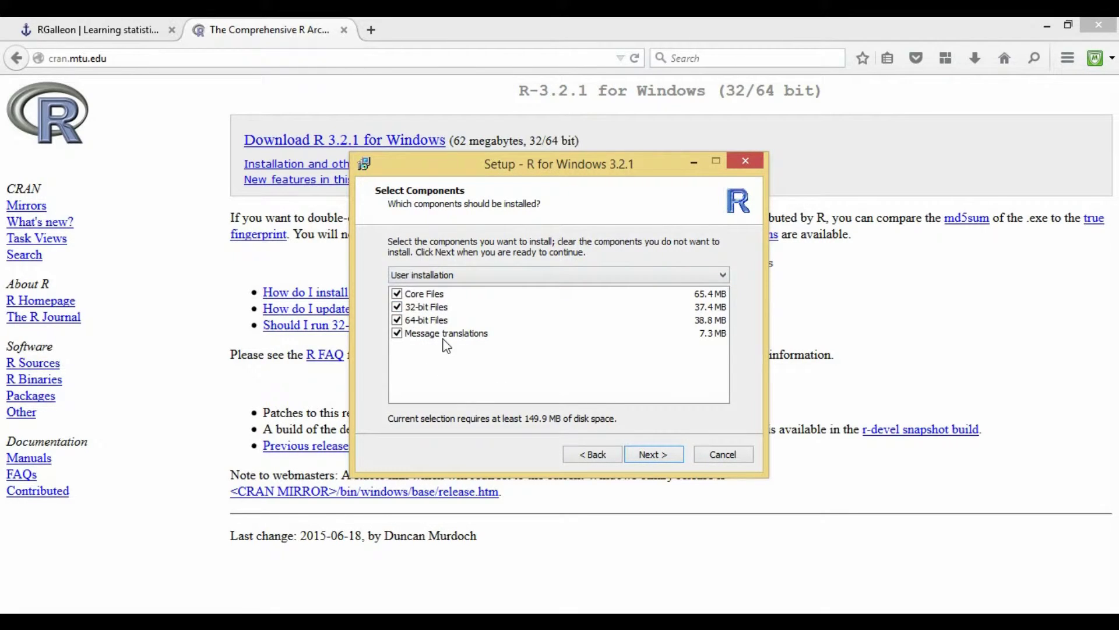
left_click(648, 455)
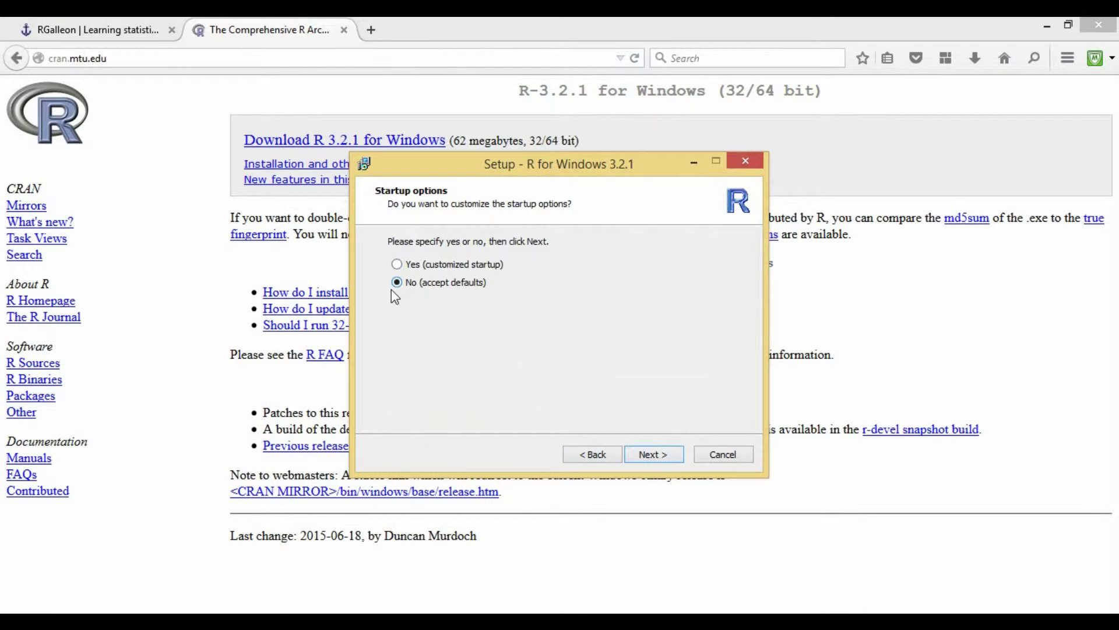
left_click(656, 454)
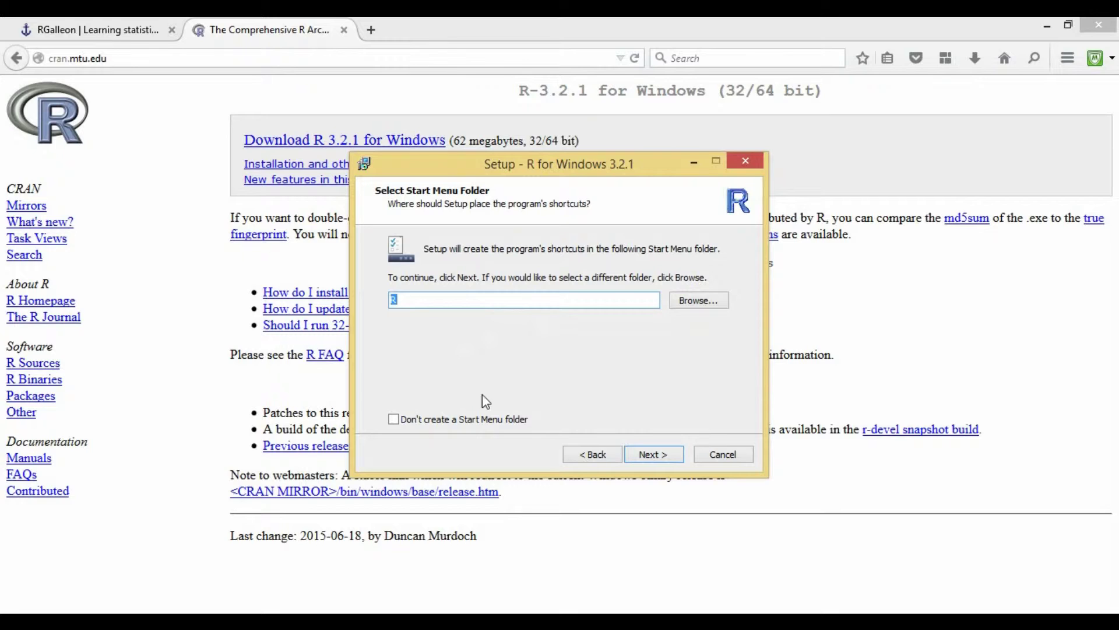
- Tick 'Don't create a Start Menu folder', keep default tasks, and begin installing
left_click(393, 419)
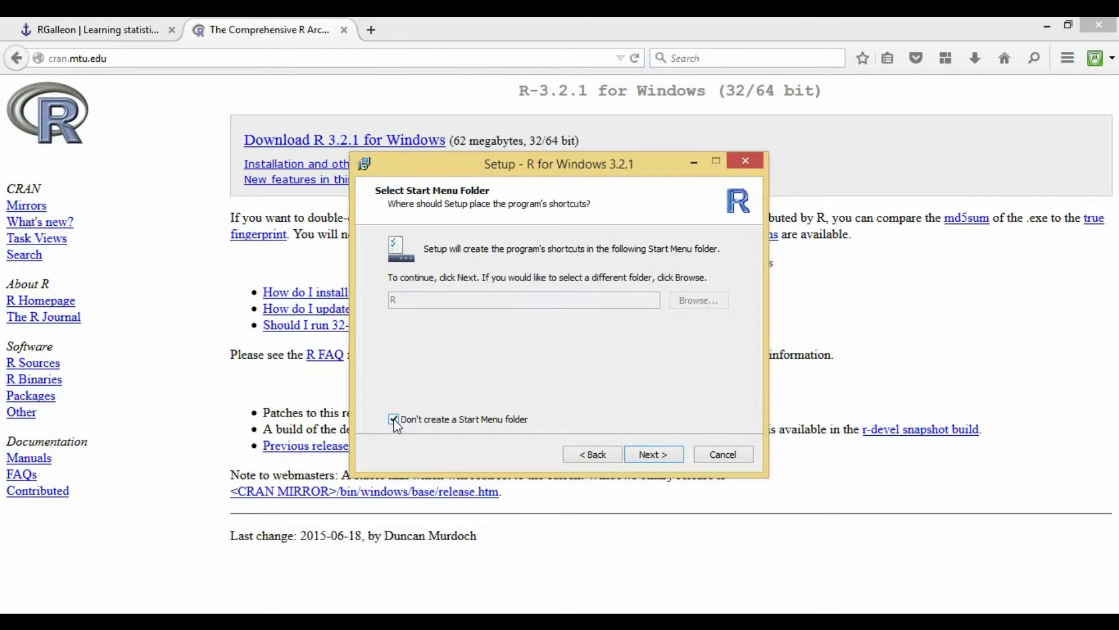
left_click(662, 453)
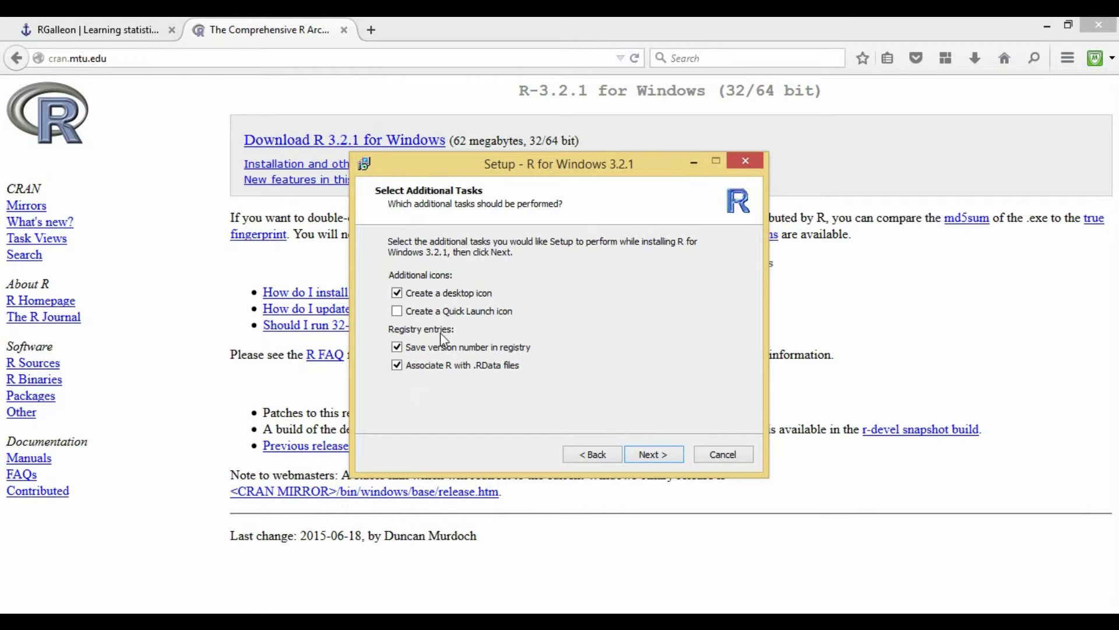
left_click(655, 456)
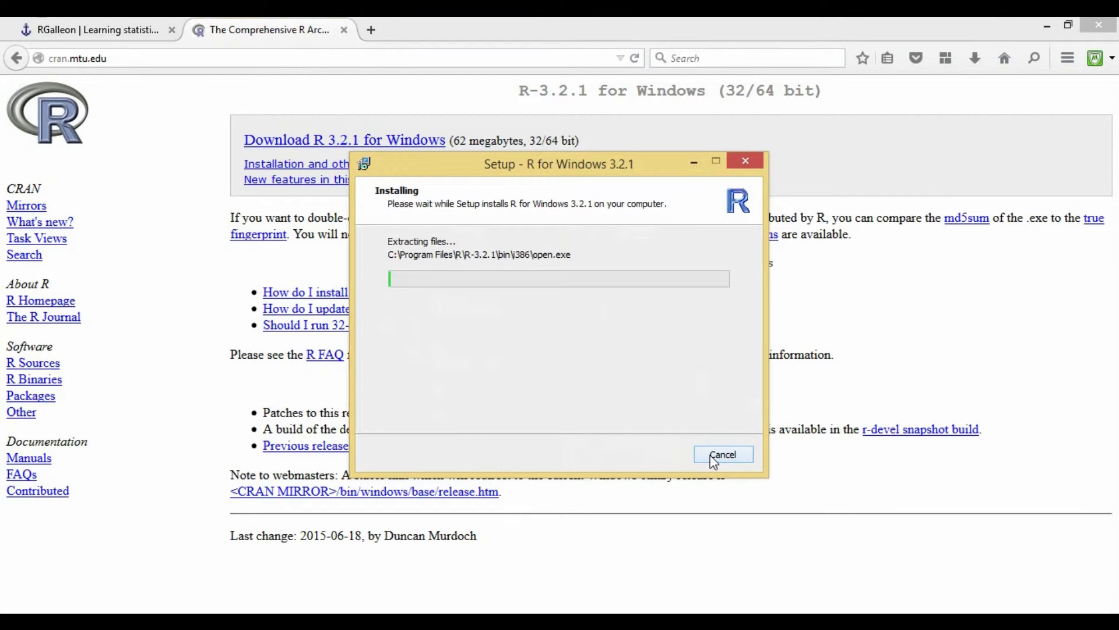
- Bring Firefox with the R-3.2.1 download page in front of the installing Setup window
left_click(528, 149)
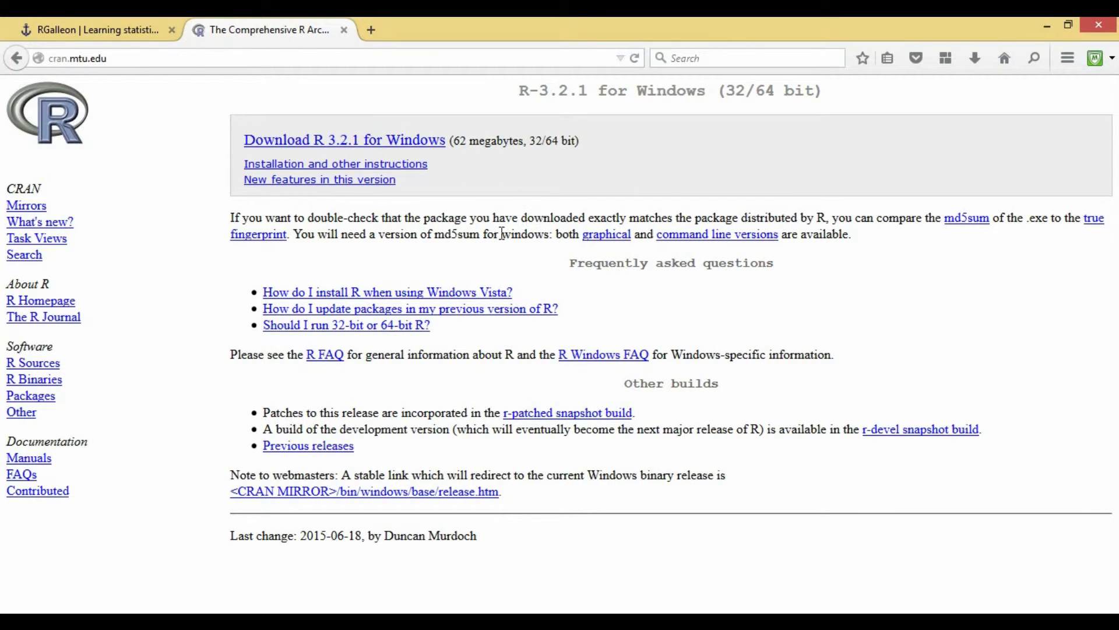